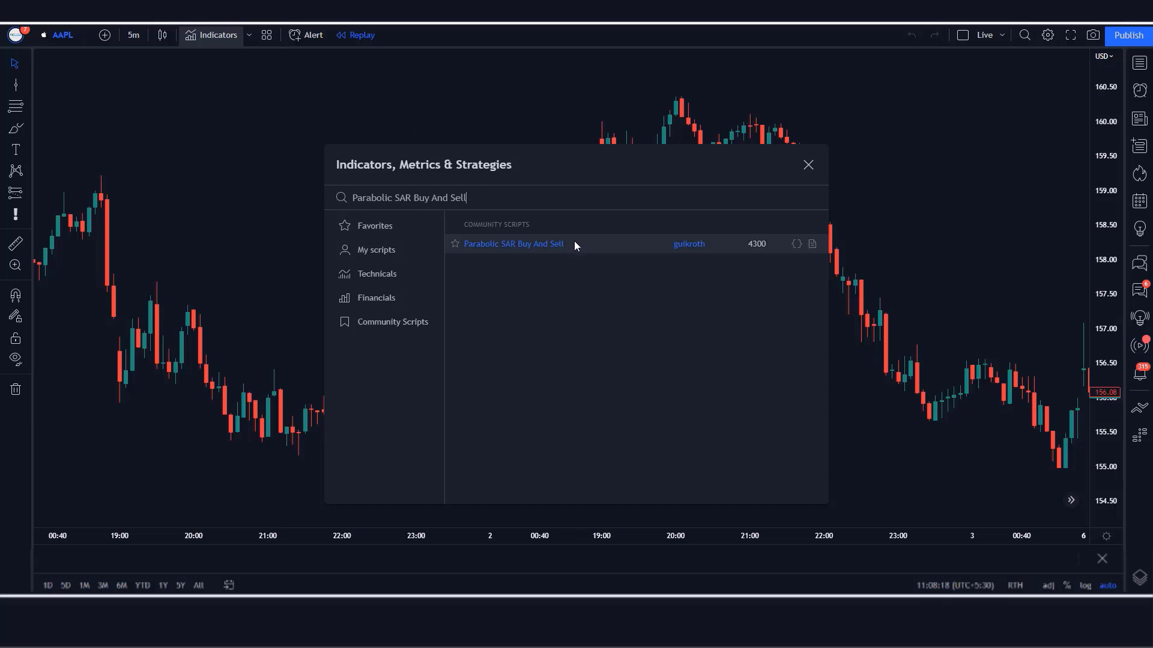
- Add PSAR Buy and Sell Alerts with Bar Color off, Start 0.00717, Increment 0.001, Maximum 0.22
left_click(573, 243)
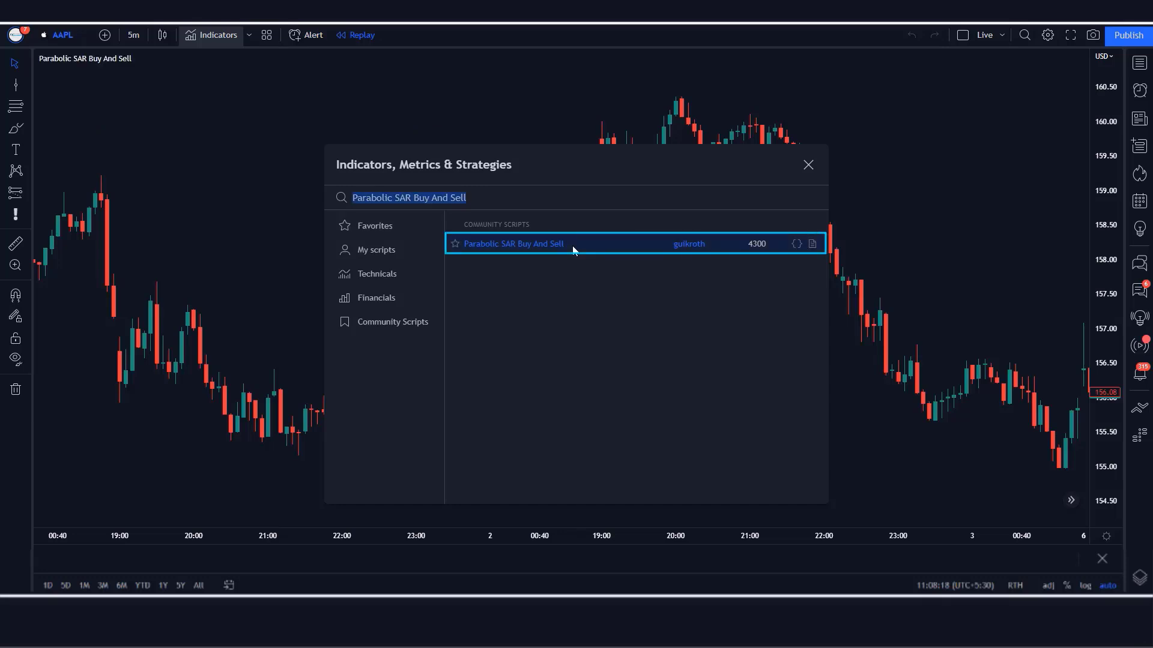
left_click(807, 166)
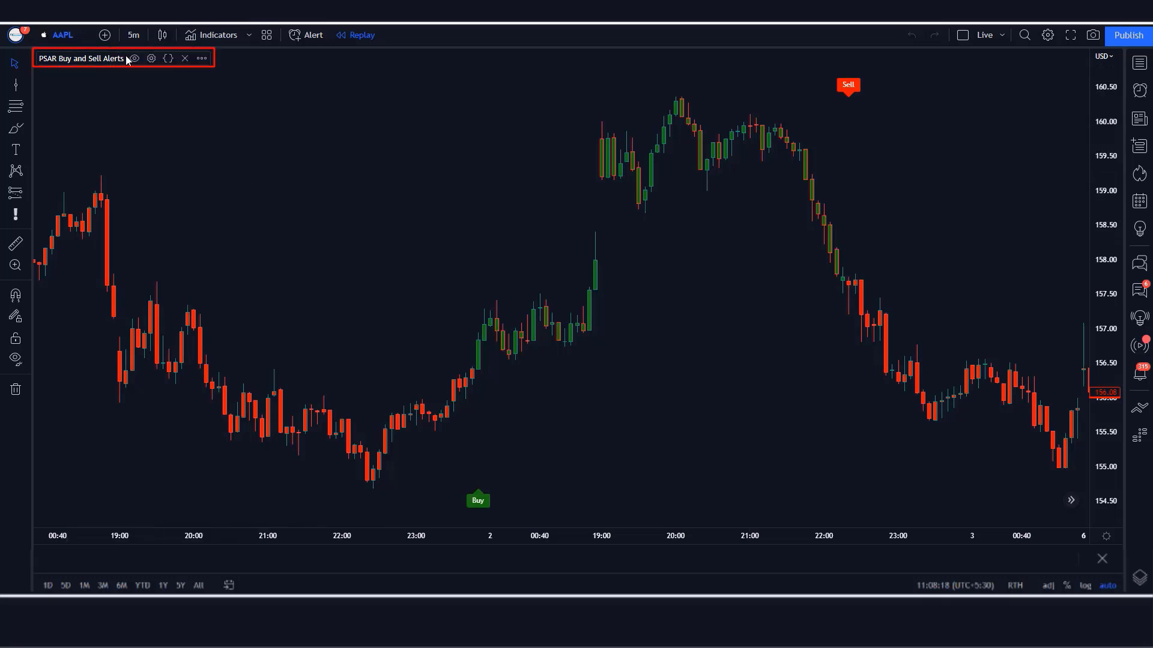
left_click(151, 59)
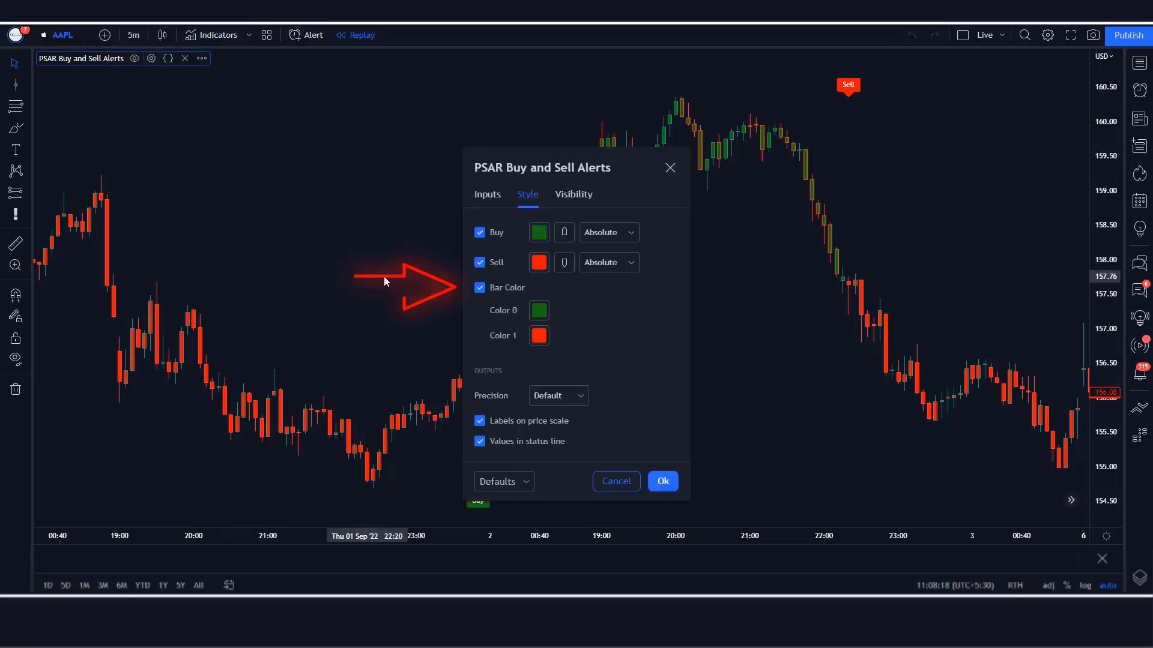
left_click(480, 287)
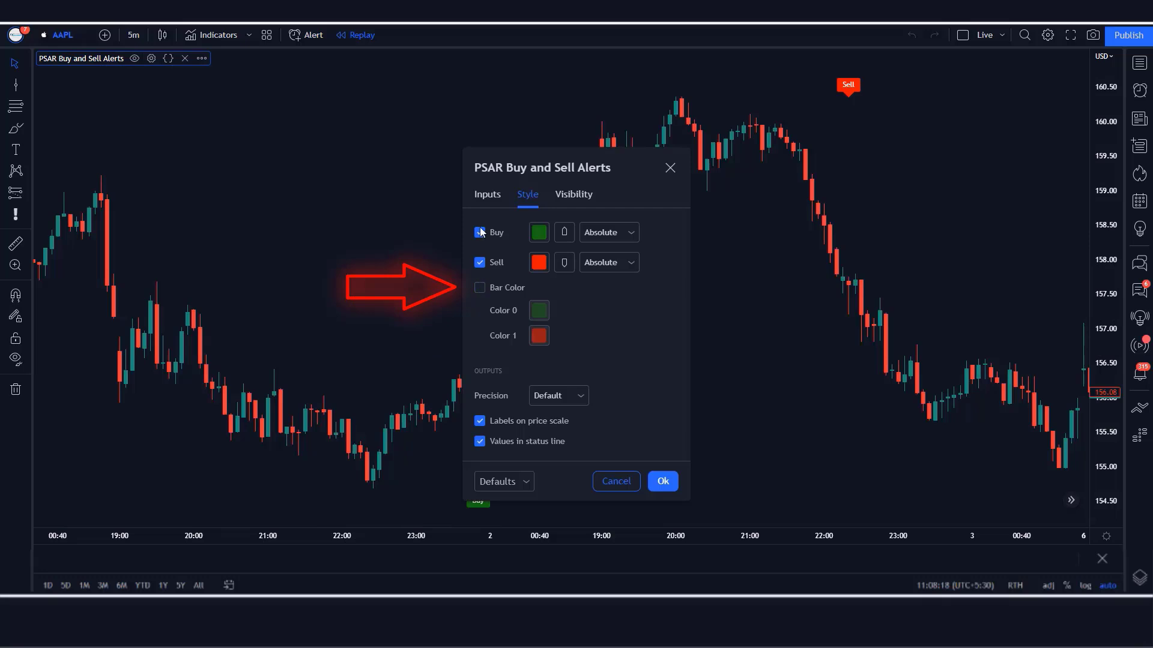
left_click(487, 194)
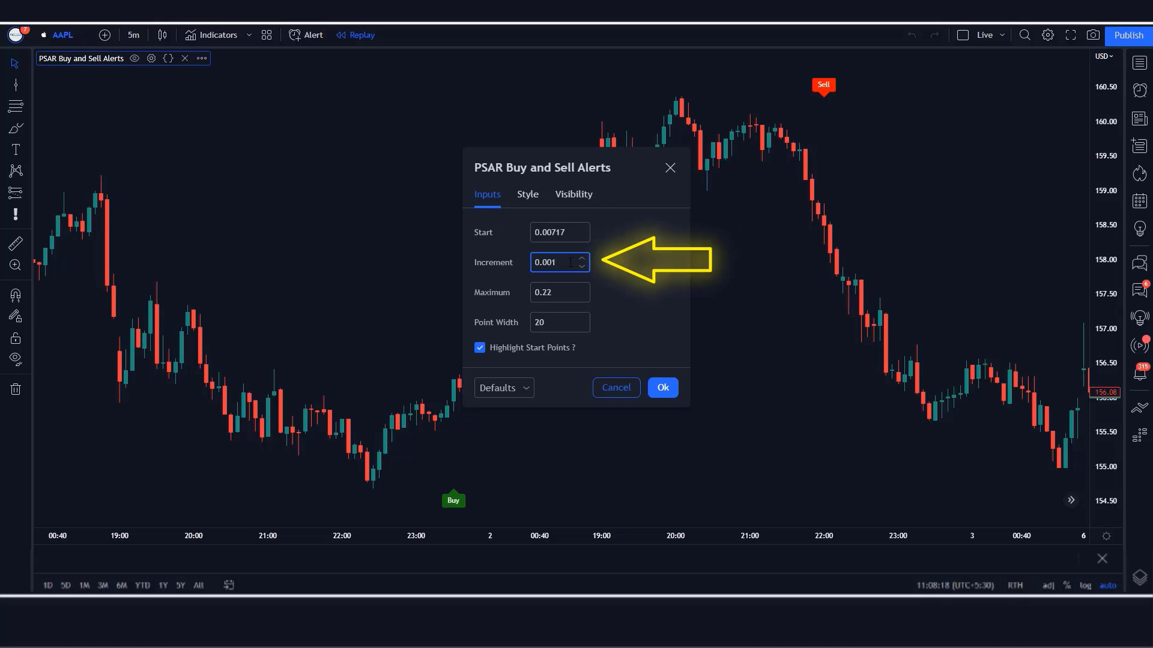
key("Return")
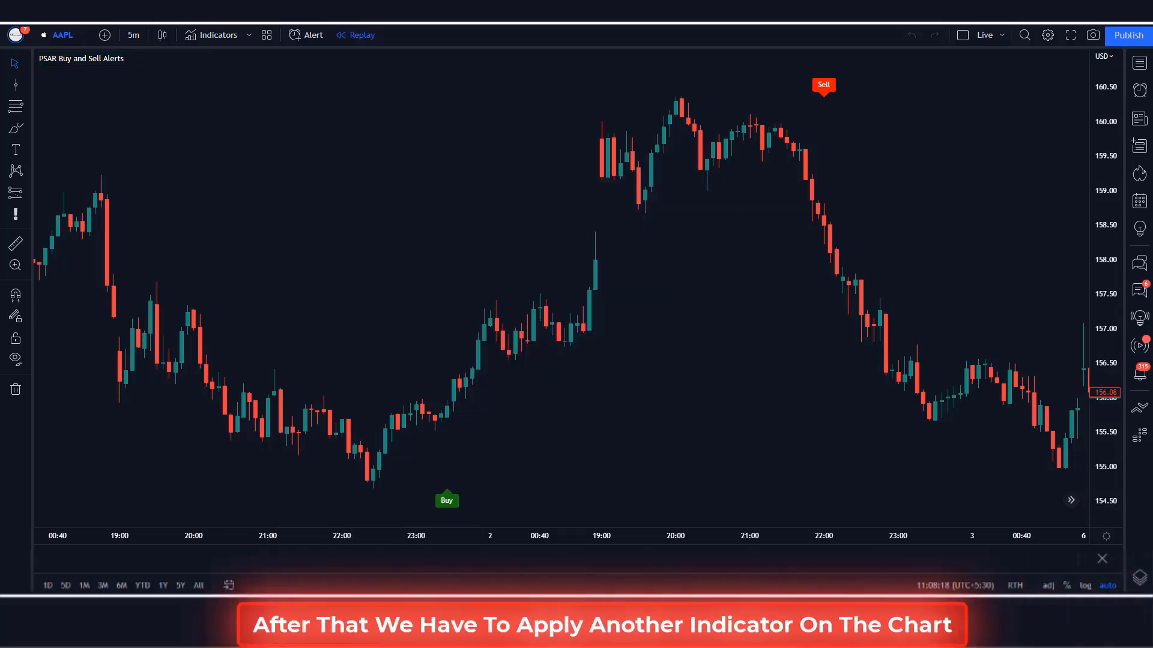
- Add the BT Cloud script over the AAPL candles, then bring up the indicator search again
left_click(222, 38)
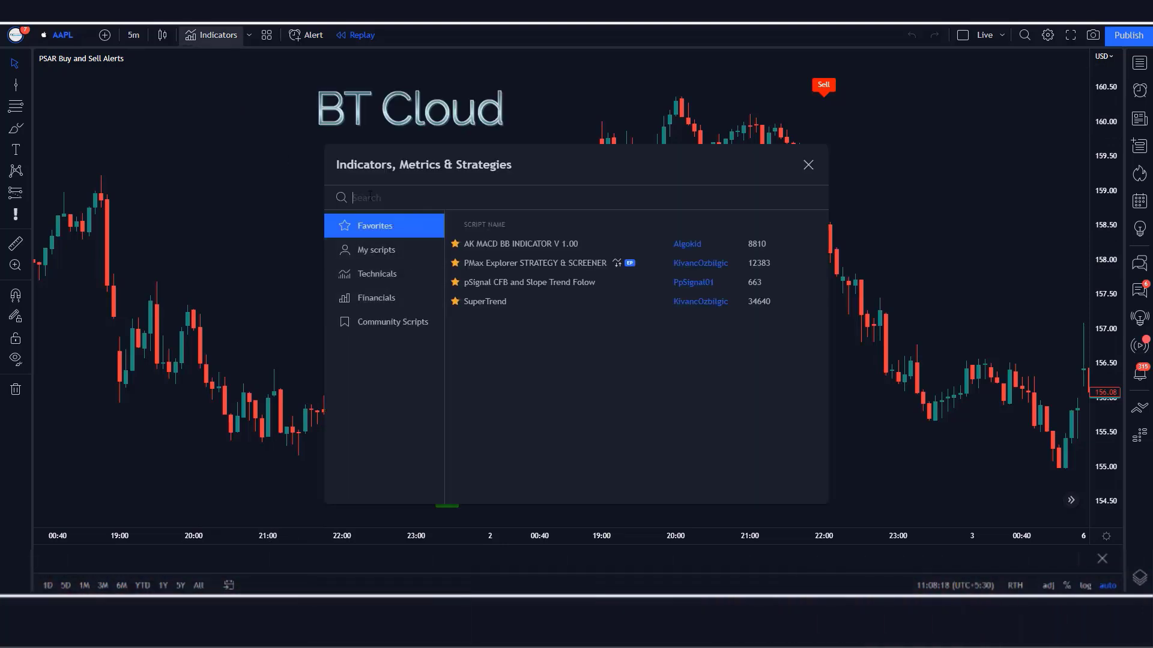
left_click(500, 243)
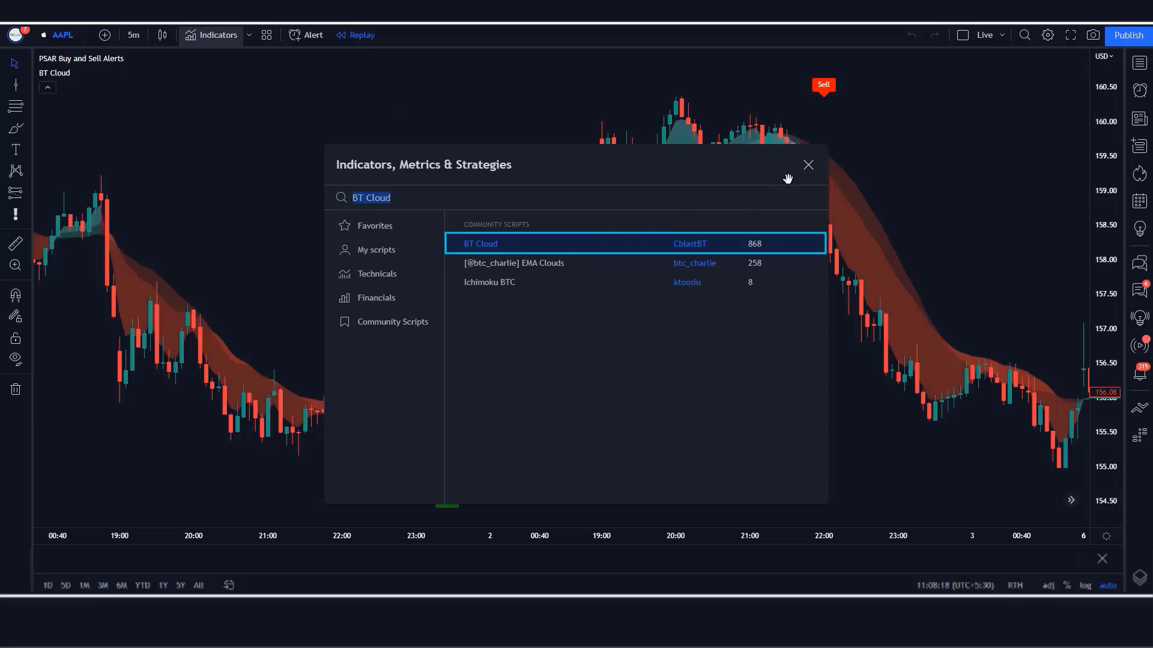
left_click(814, 171)
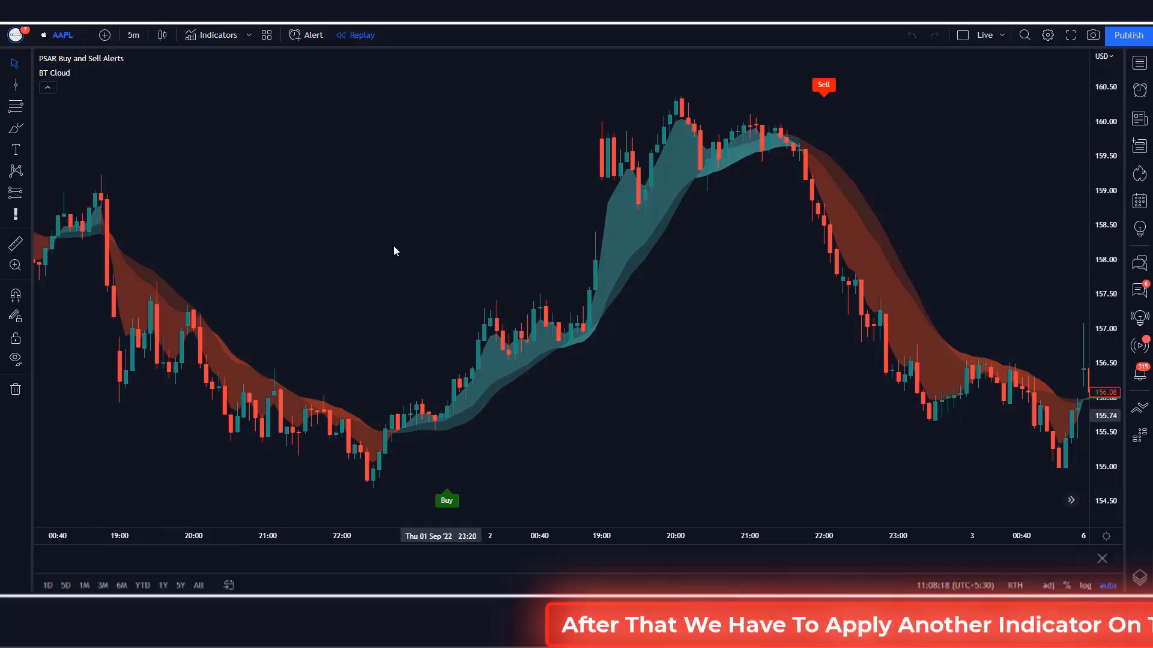
left_click(218, 36)
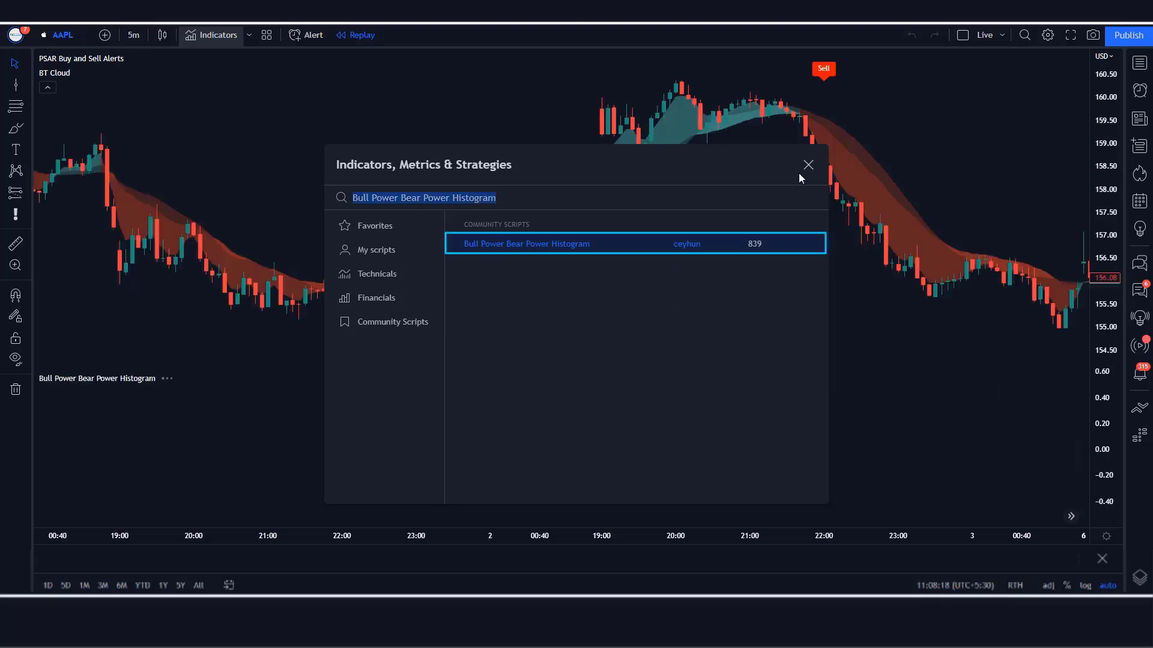
- Replace the Bull/Bear Power histogram's Length value and turn off its Bar Color candle recolouring
left_click(808, 165)
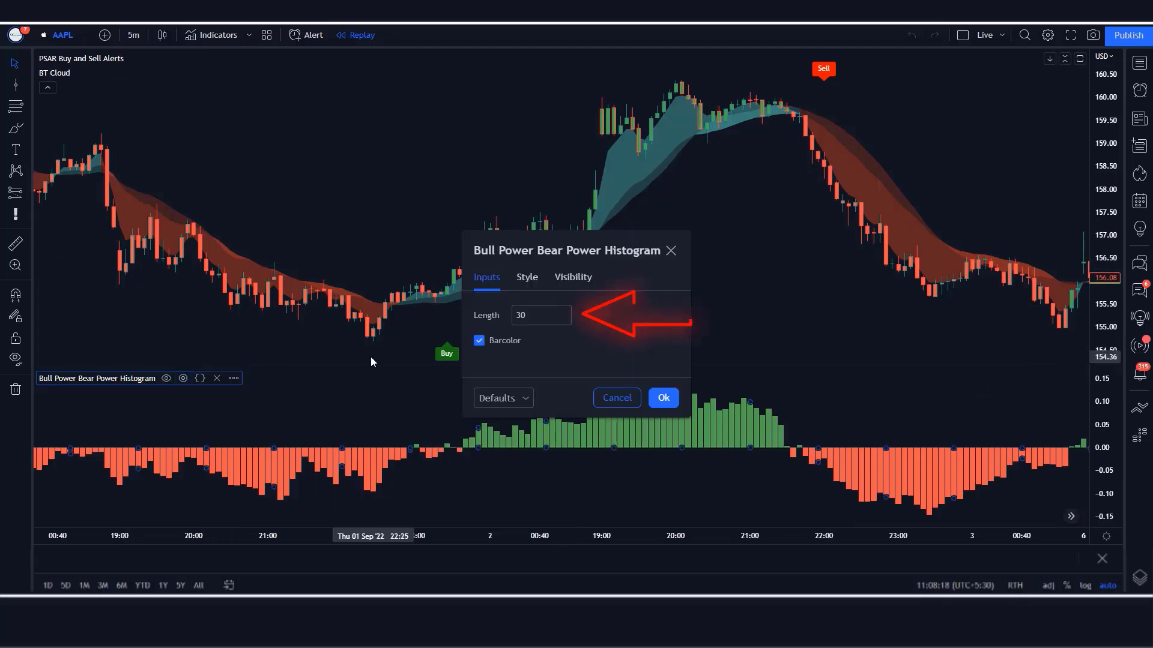
double_click(535, 318)
key("BackSpace")
type("13")
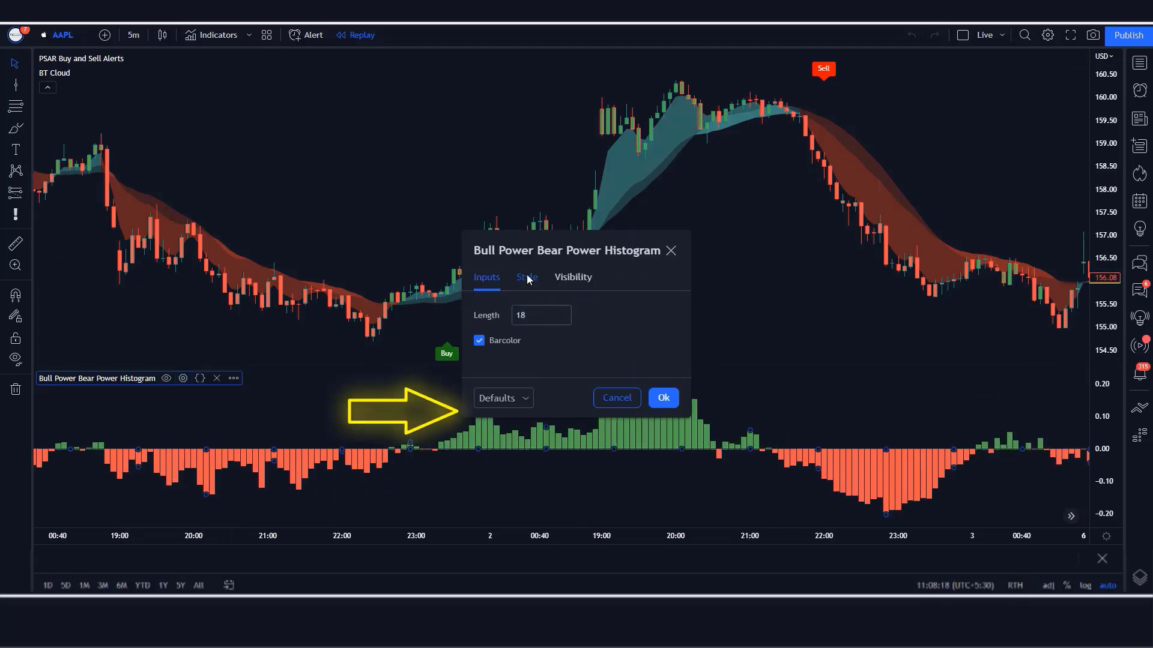
left_click(527, 277)
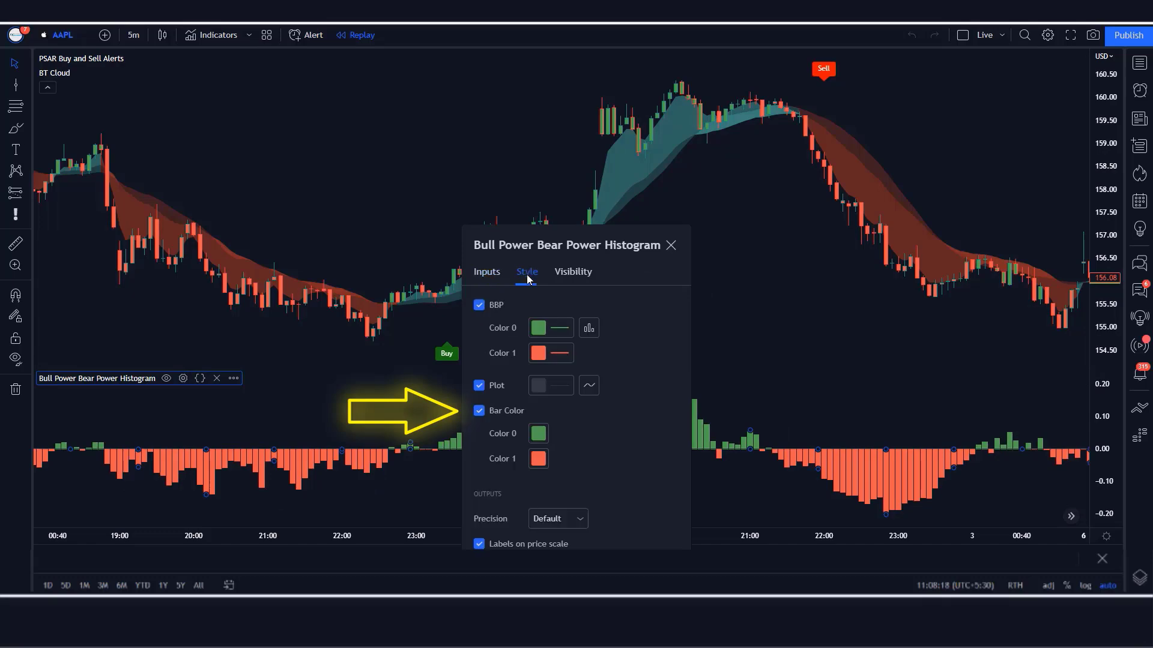
left_click(478, 411)
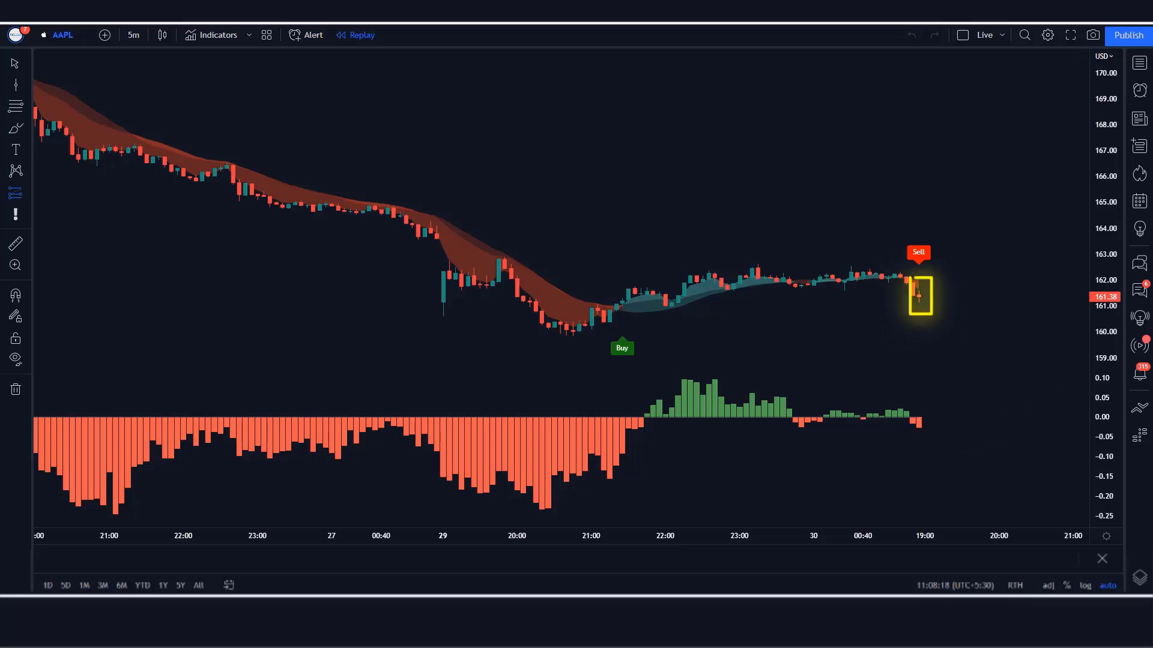
- Place a short position at the Sell candle, stop at 162.75, target lowered, box shortened
left_click(918, 297)
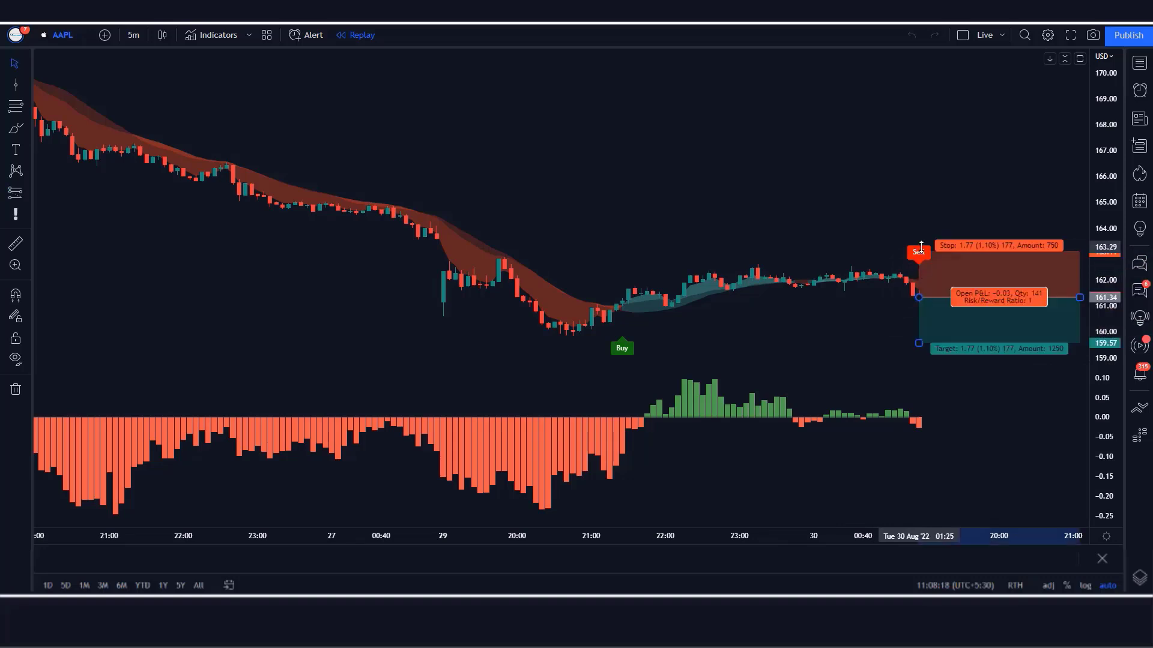
left_click_drag(920, 253, 920, 260)
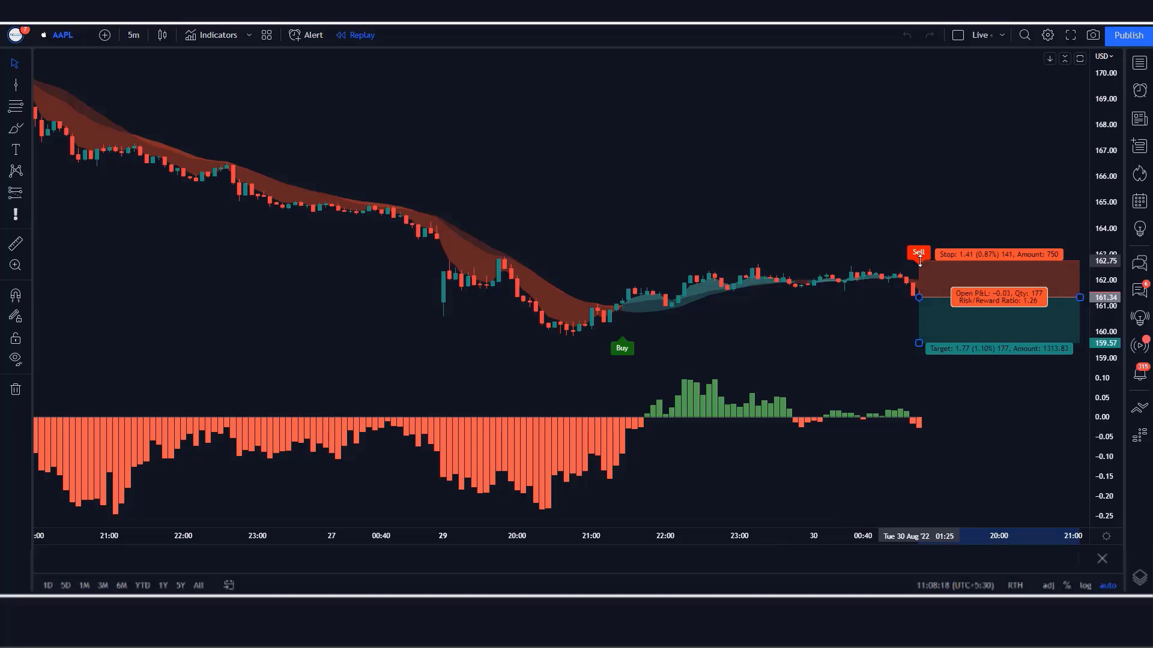
left_click_drag(918, 344, 916, 358)
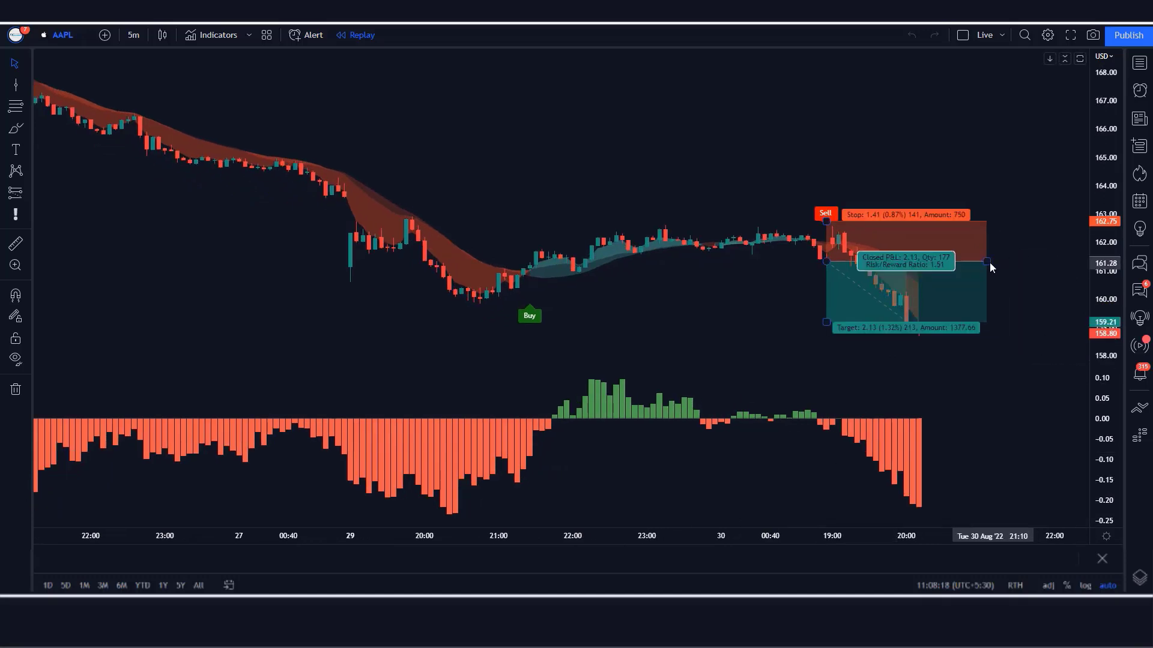
left_click_drag(986, 263, 919, 298)
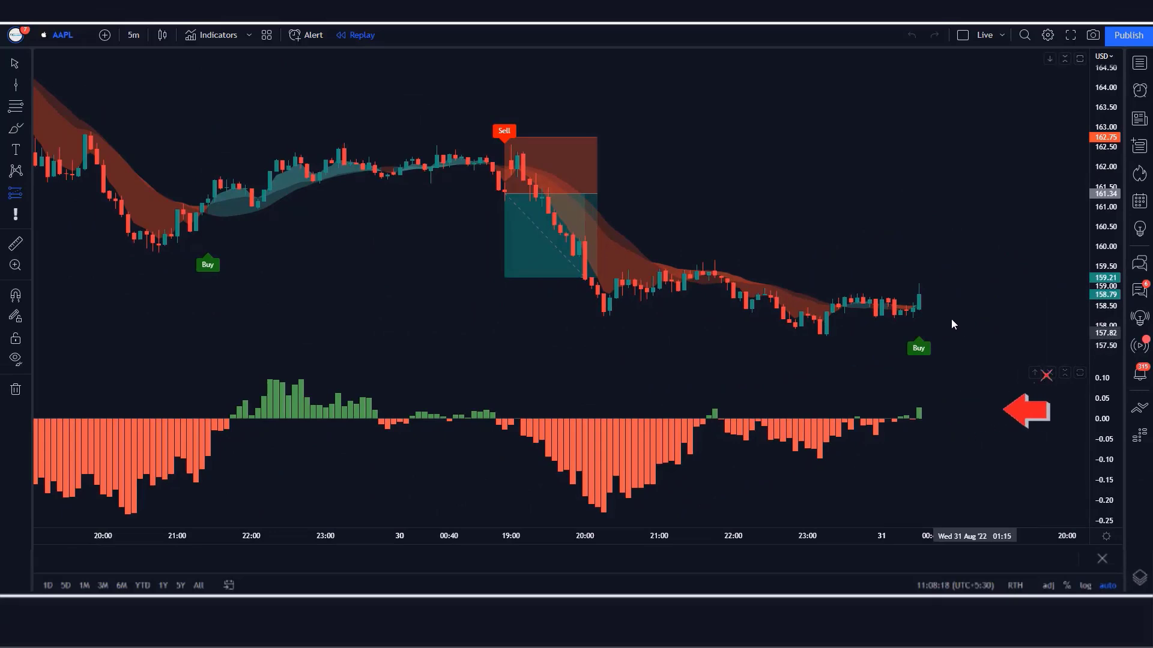
- Place a long position at the Buy signal with stop near 157.90, a higher target, and the box ending at the exit candle
left_click(918, 294)
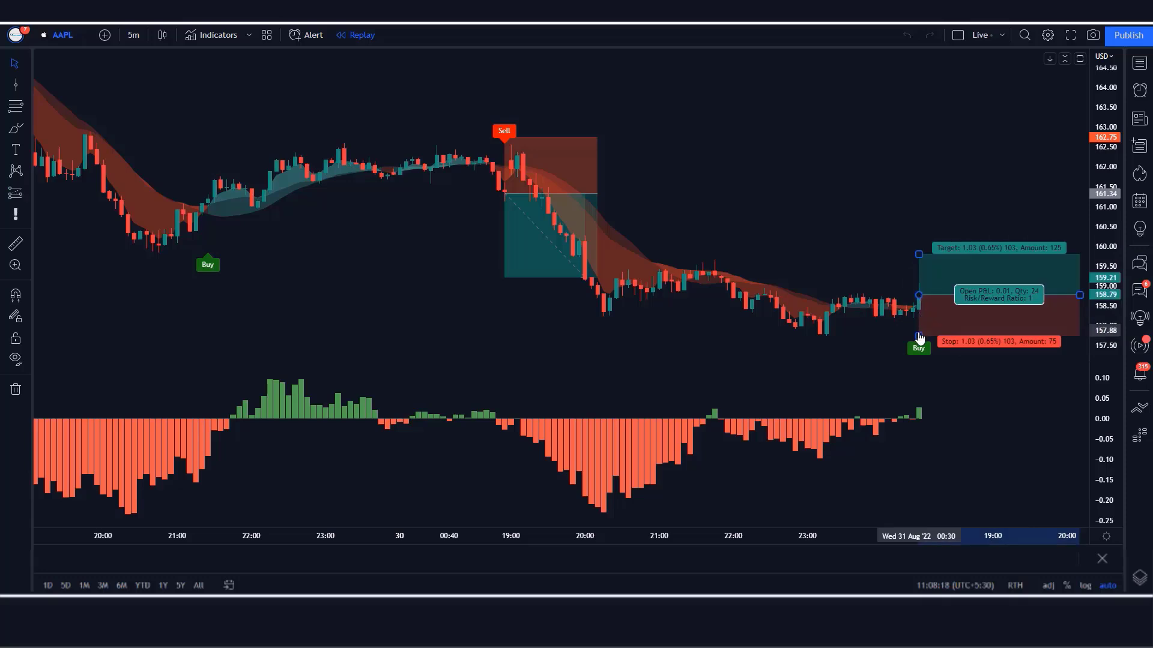
left_click_drag(922, 332, 926, 330)
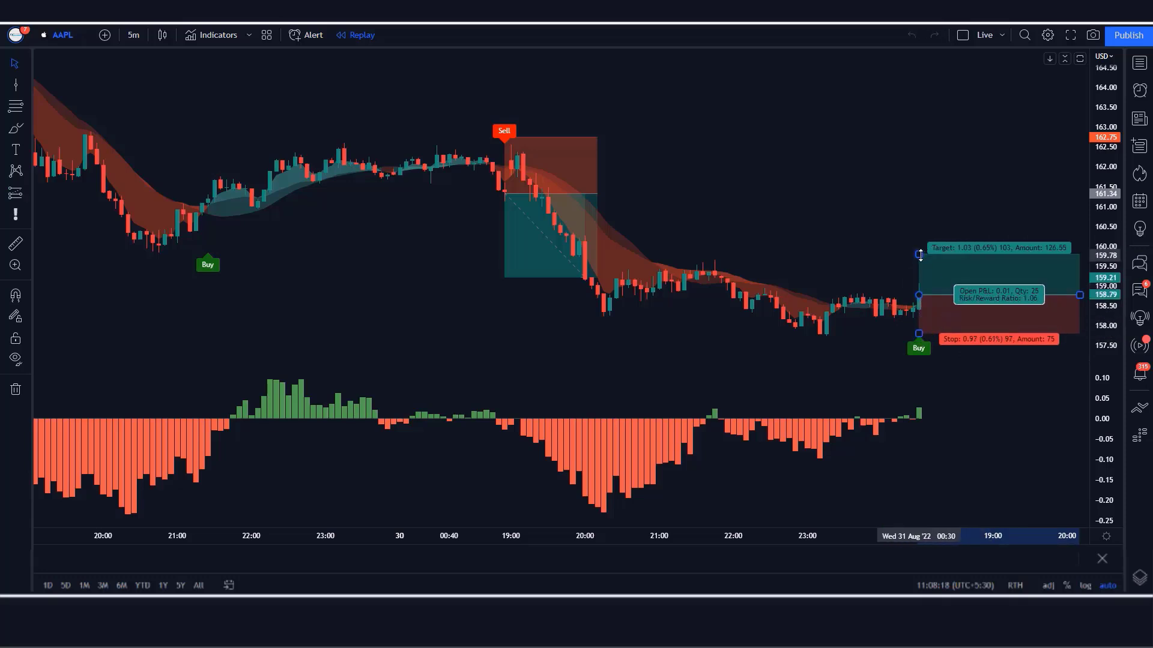
left_click_drag(921, 255, 921, 242)
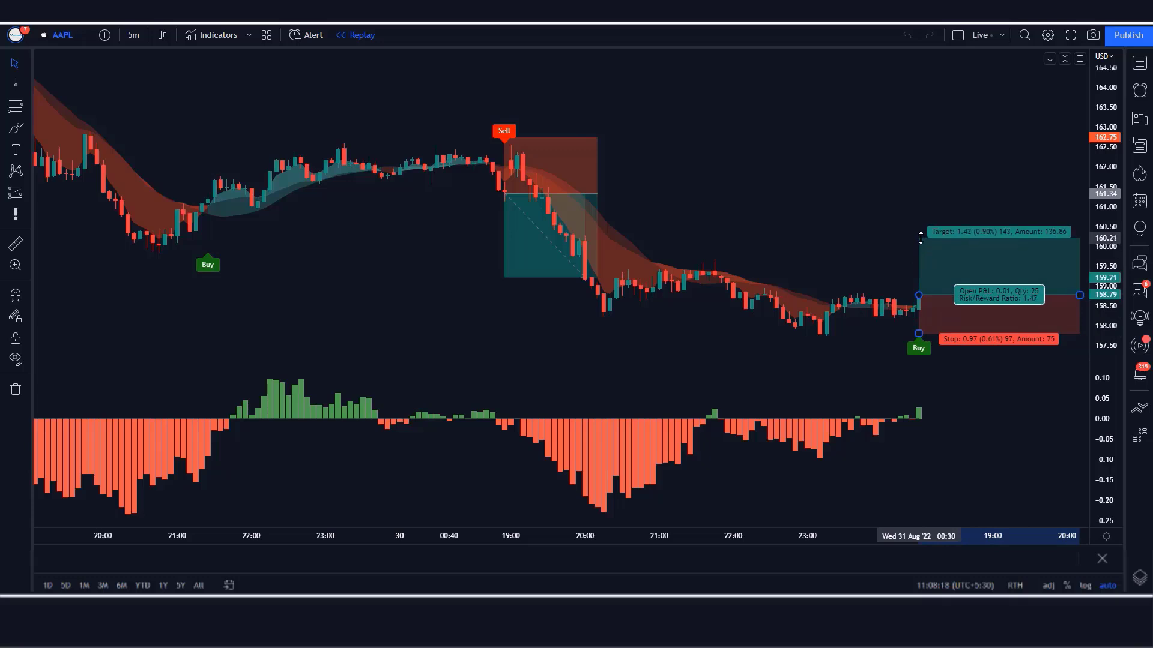
left_click(776, 472)
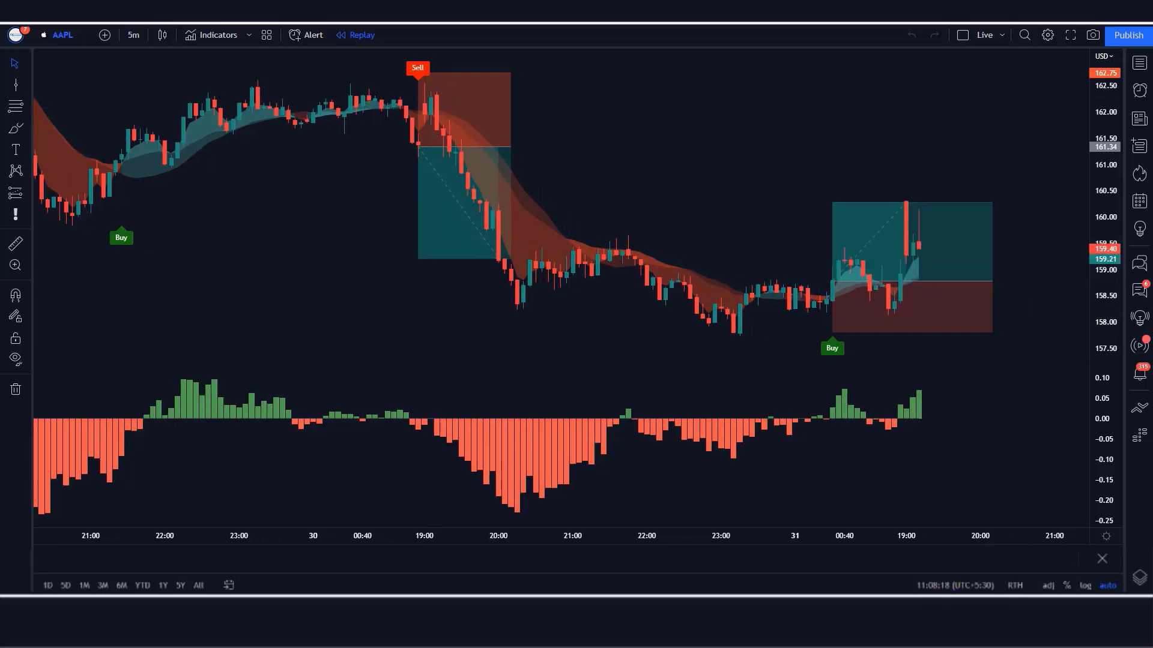
mouse_move(987, 292)
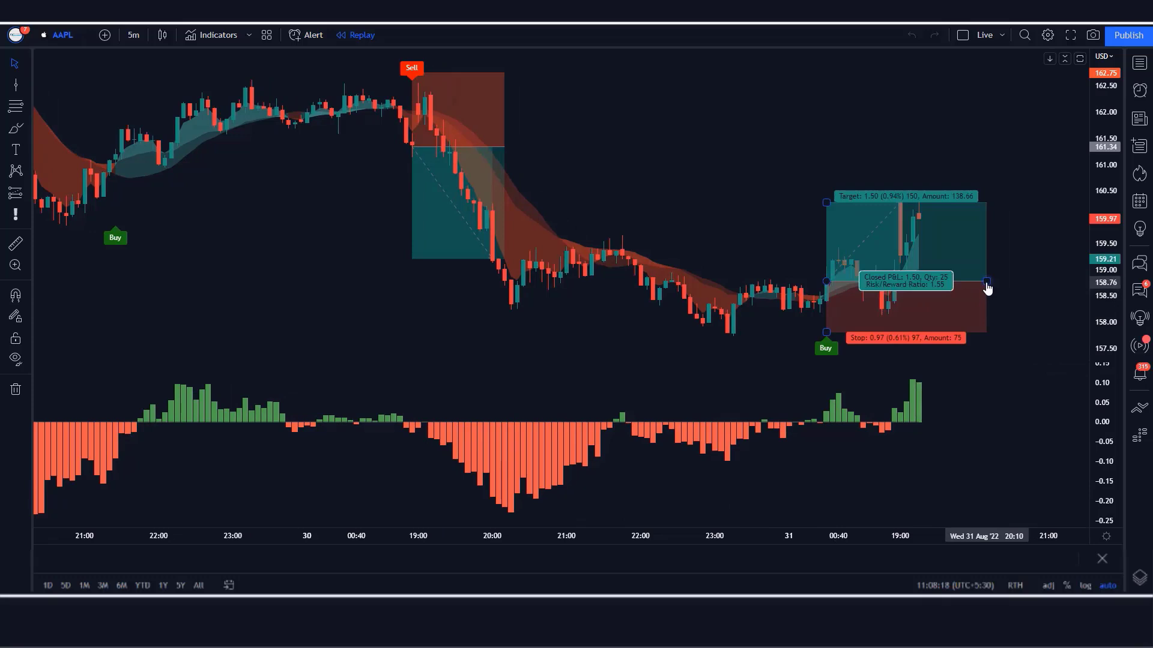
left_click_drag(987, 282, 918, 310)
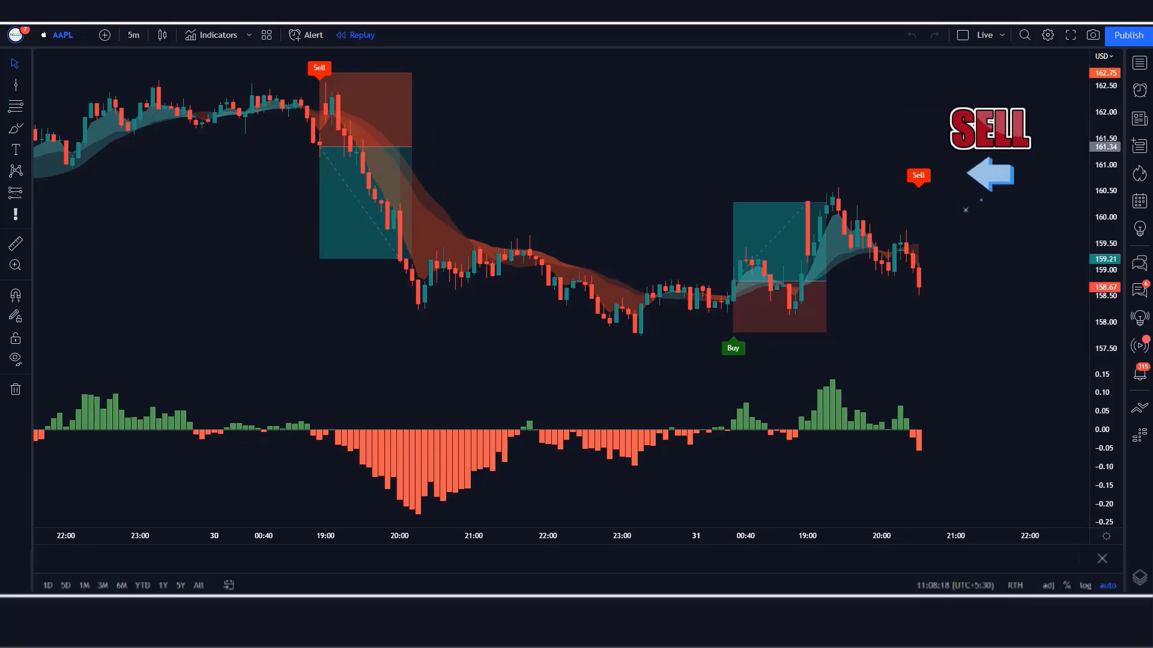
- Place a short position at the Sell candle with a higher stop loss and lower profit target
key("alt+f")
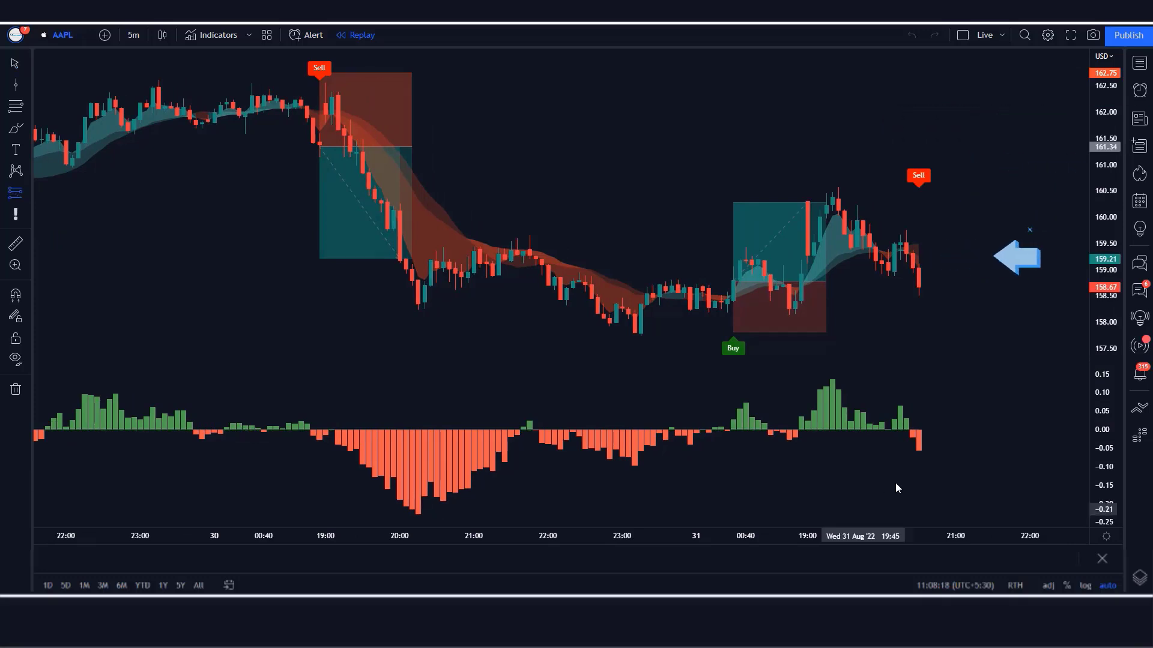
left_click(918, 285)
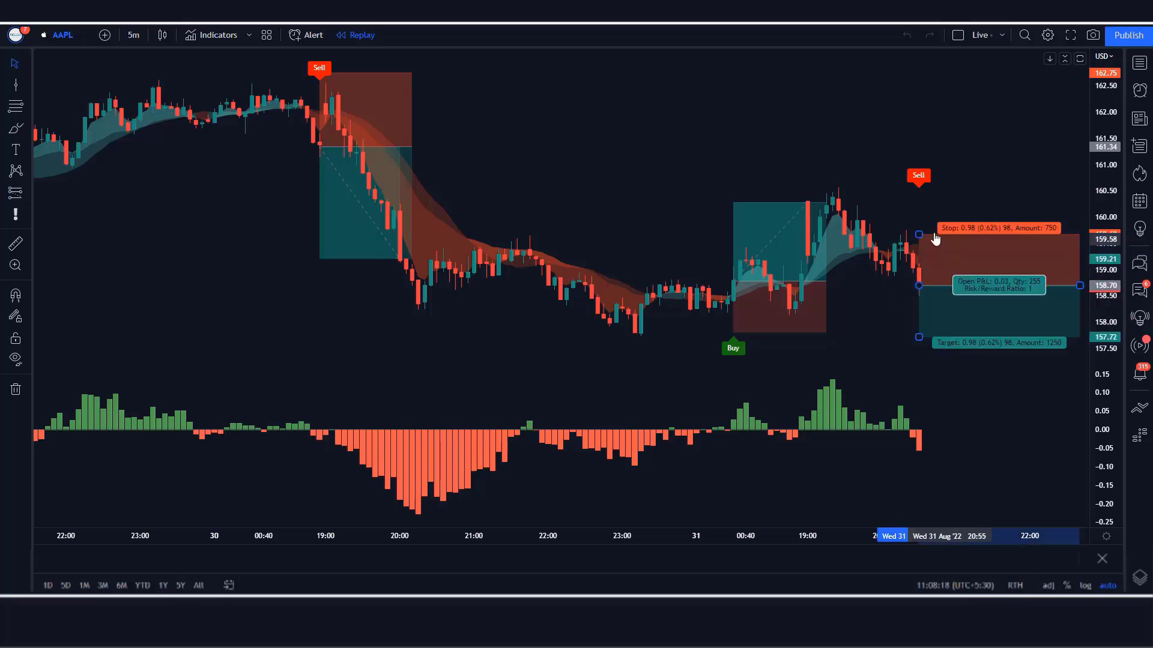
left_click_drag(919, 234, 924, 226)
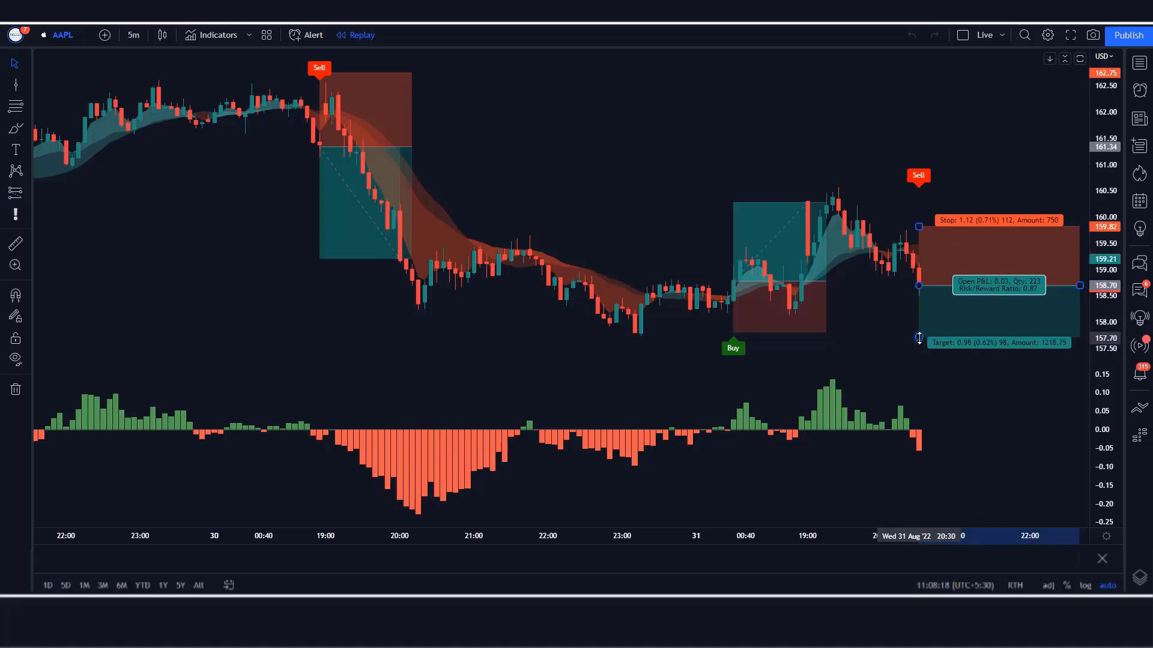
left_click_drag(918, 337, 924, 362)
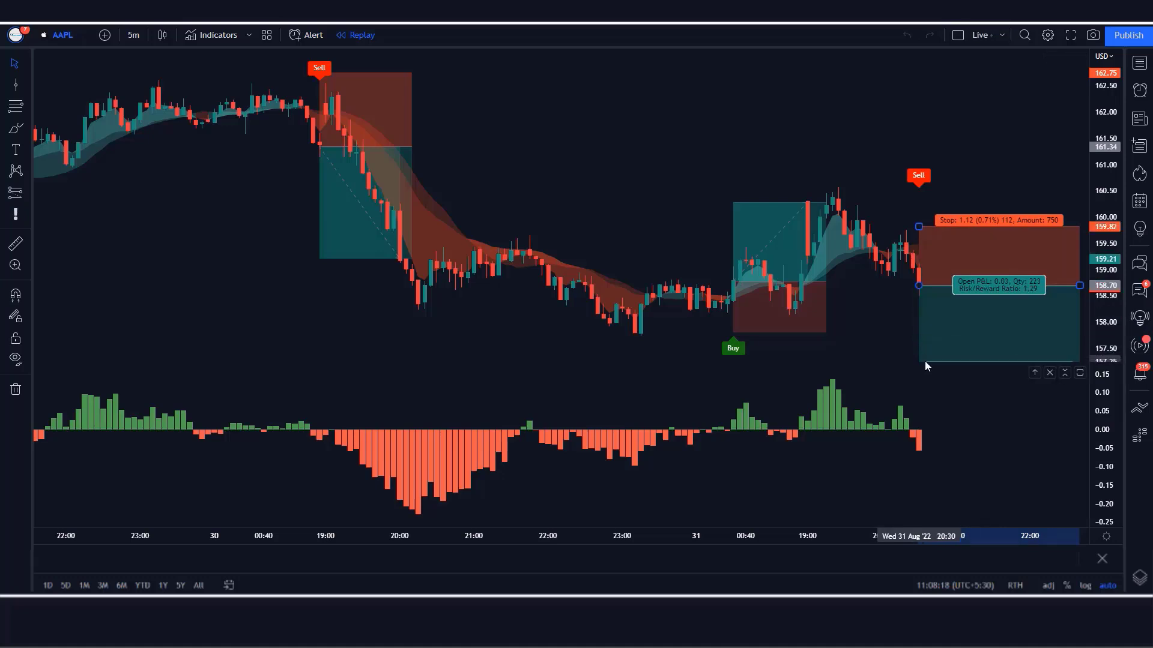
left_click(878, 326)
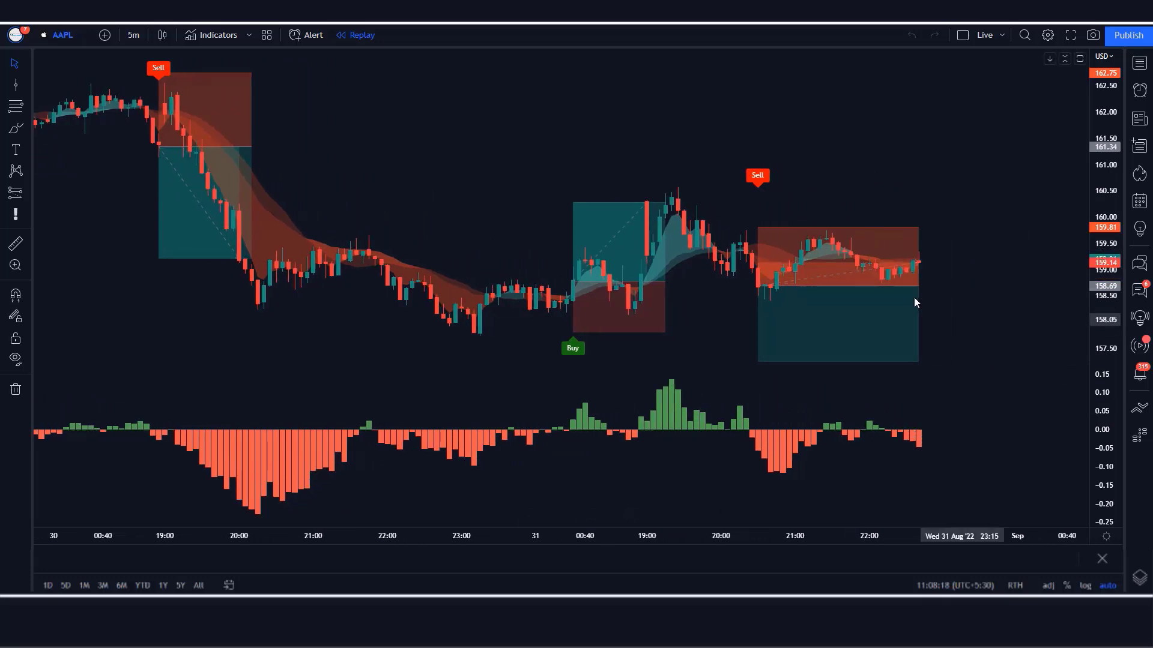
- Stretch the short position box rightward over the newer candles
left_click_drag(914, 302, 992, 300)
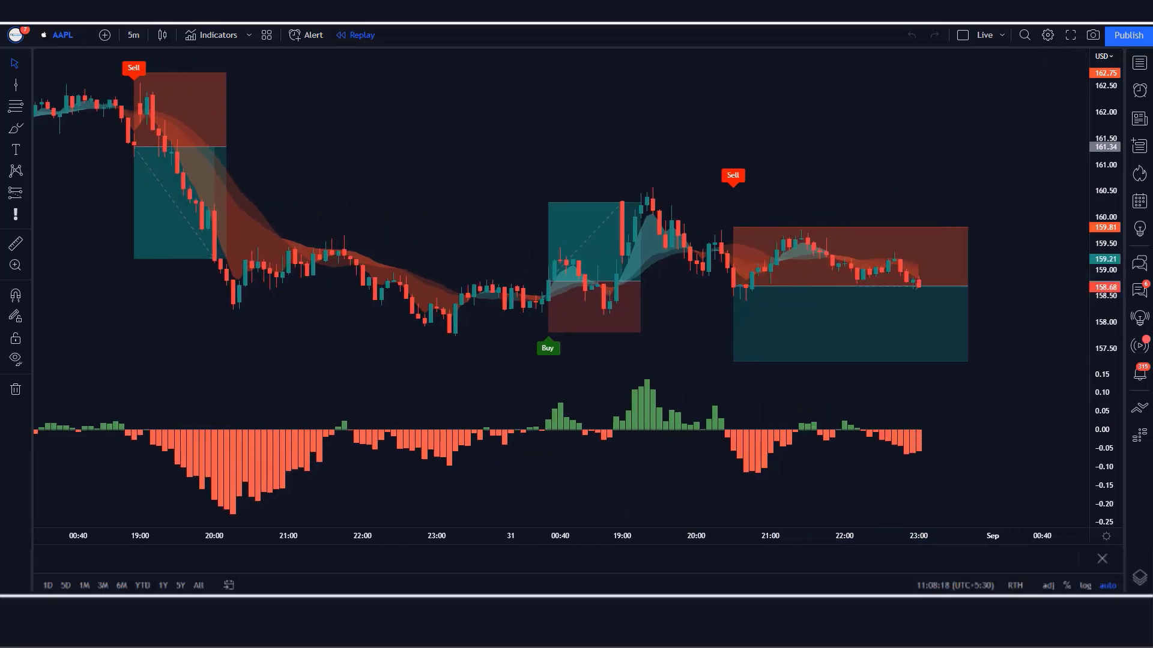
left_click_drag(921, 299, 1005, 301)
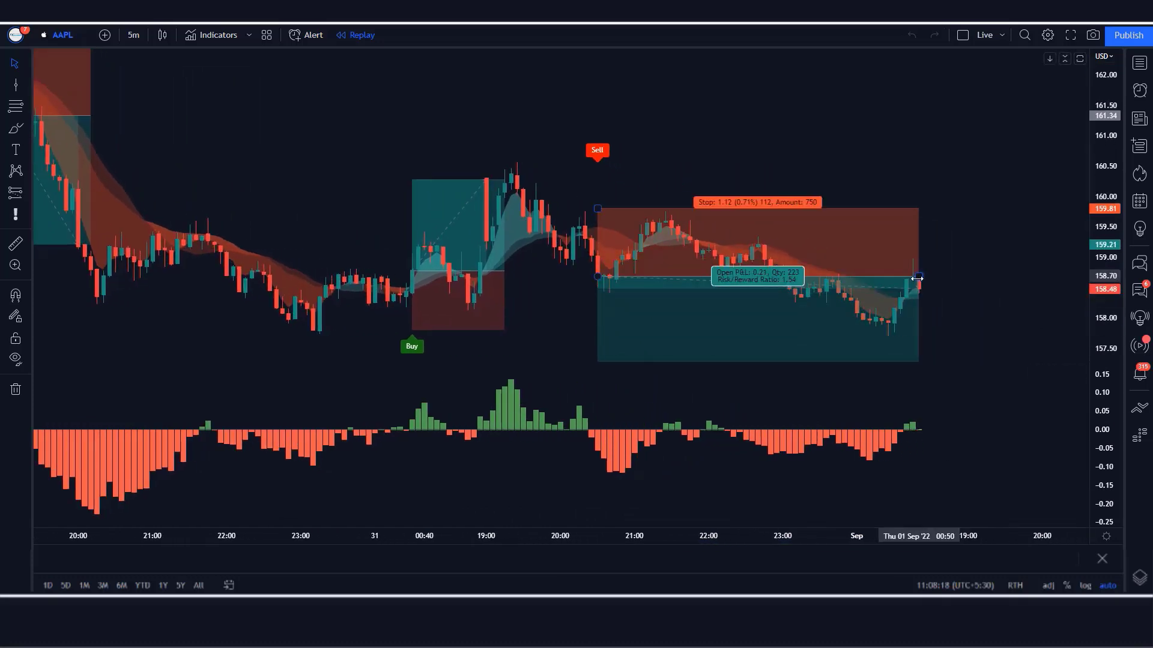
left_click_drag(920, 279, 999, 310)
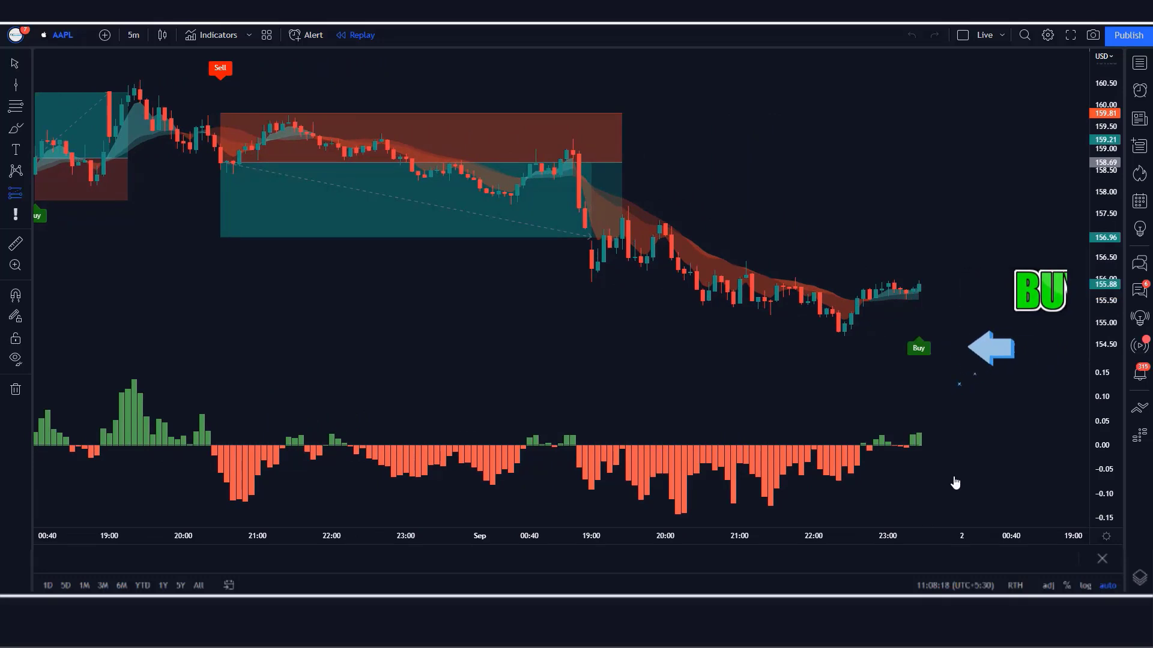
- Place a long position at the Buy candle, nudge its stop slightly lower and raise its target
left_click(918, 284)
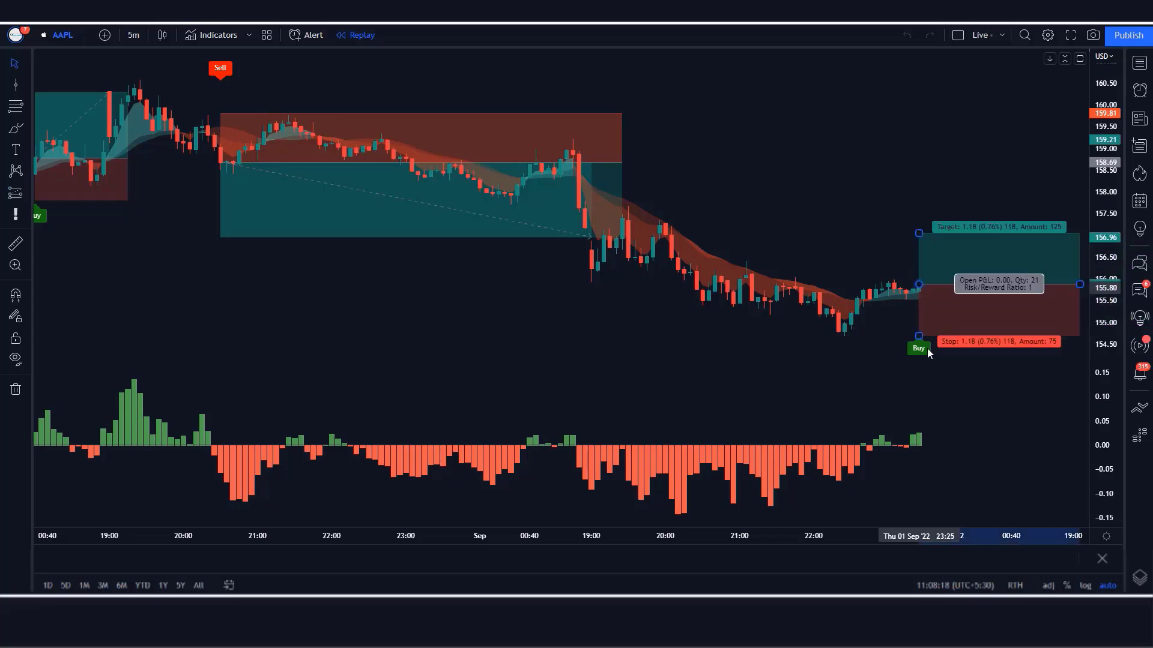
left_click_drag(922, 338, 923, 339)
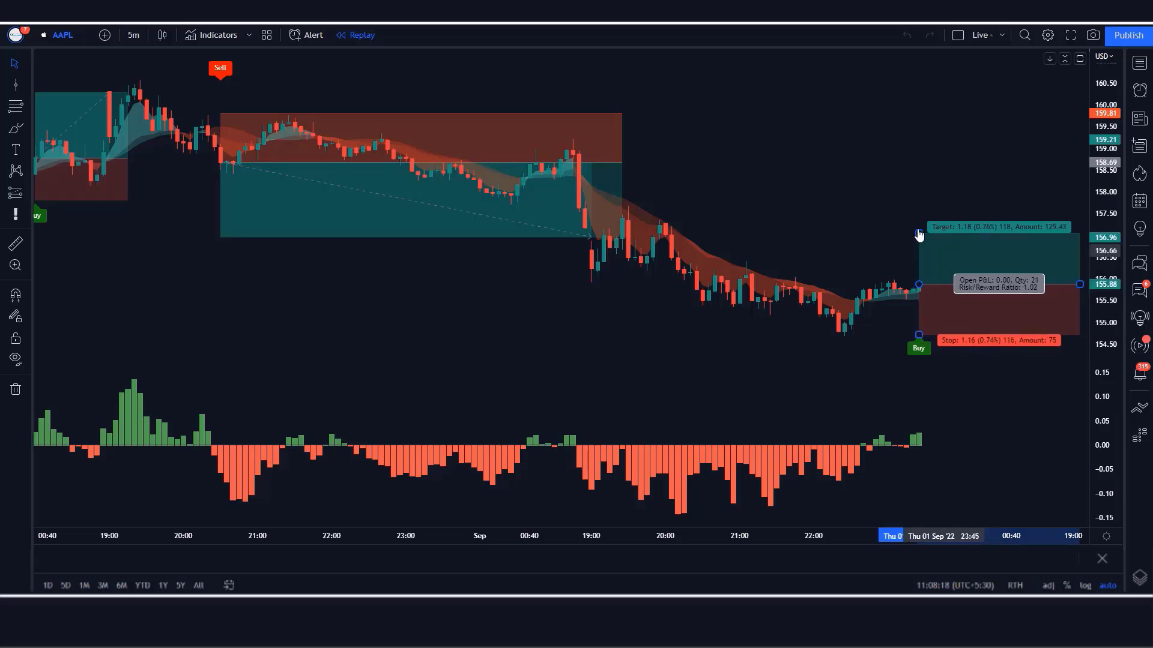
left_click_drag(918, 210, 918, 208)
left_click(893, 226)
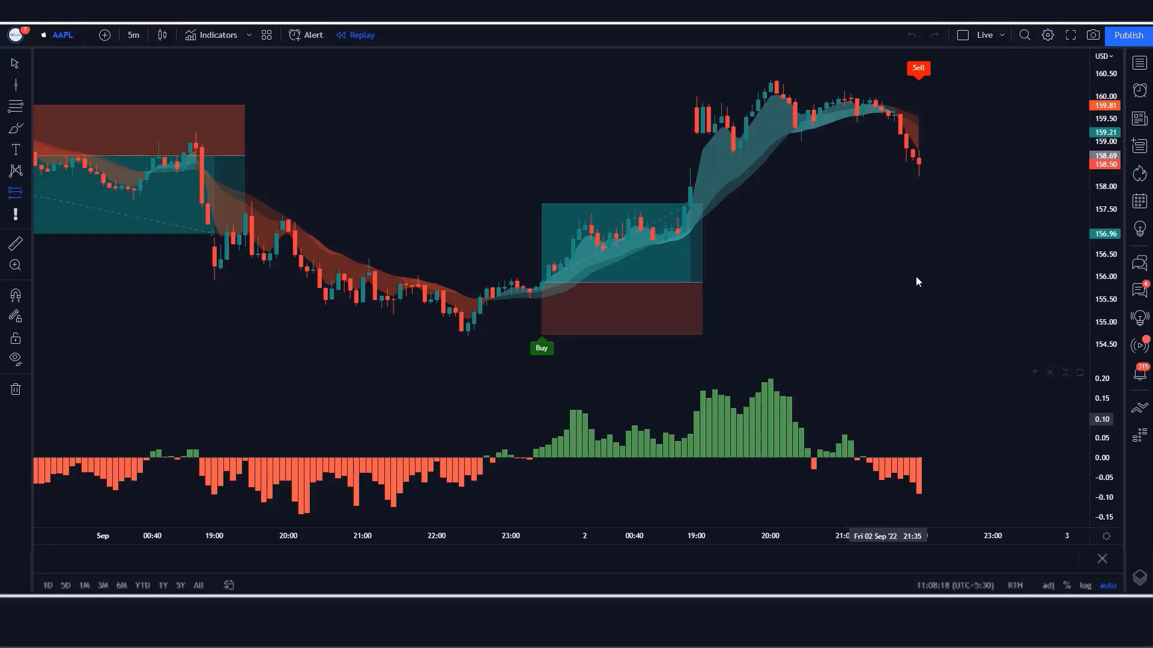
- Place a short position at the last Sell candle with stop near 160.22 and target near 155.88
left_click(919, 164)
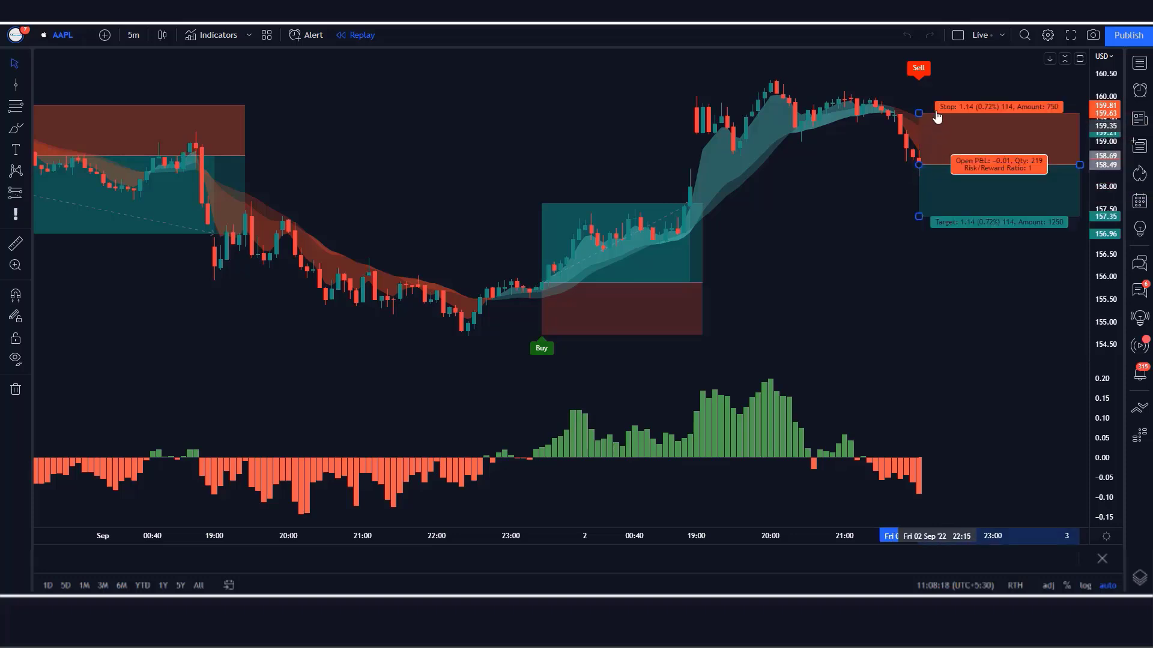
left_click_drag(920, 113, 922, 87)
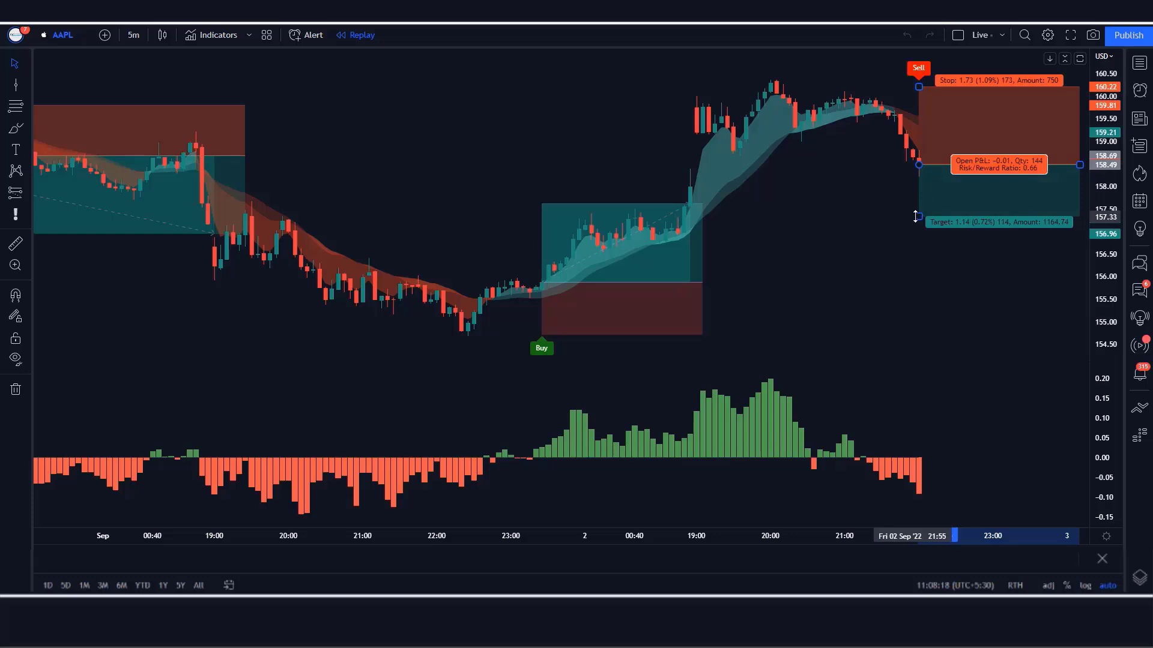
left_click_drag(916, 217, 916, 282)
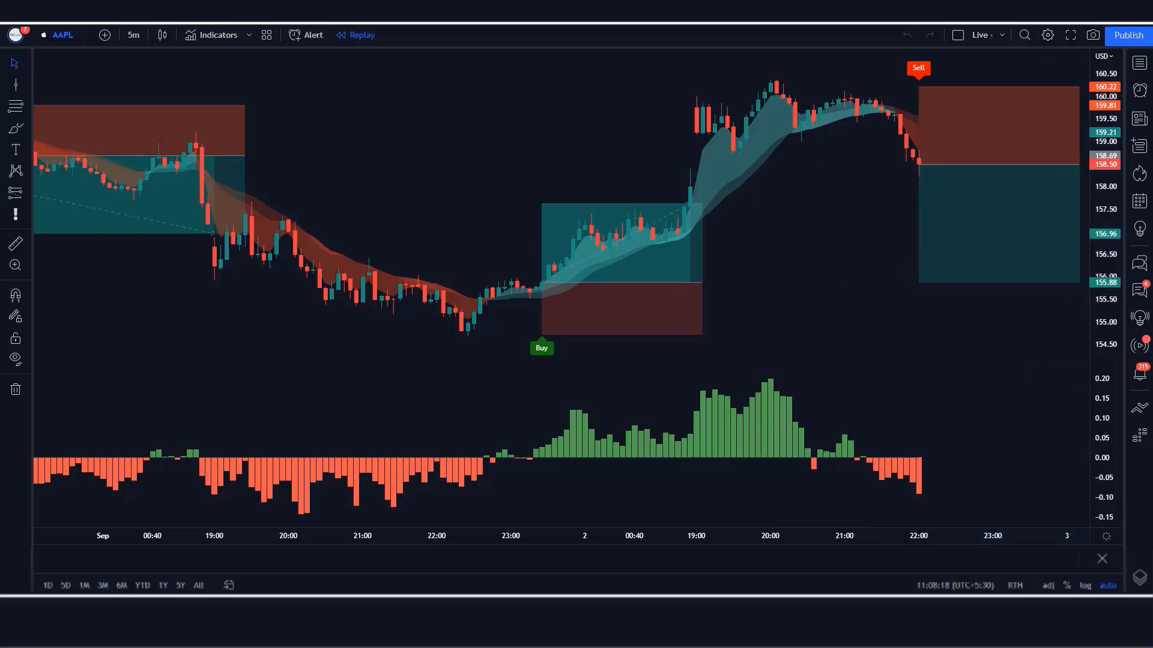